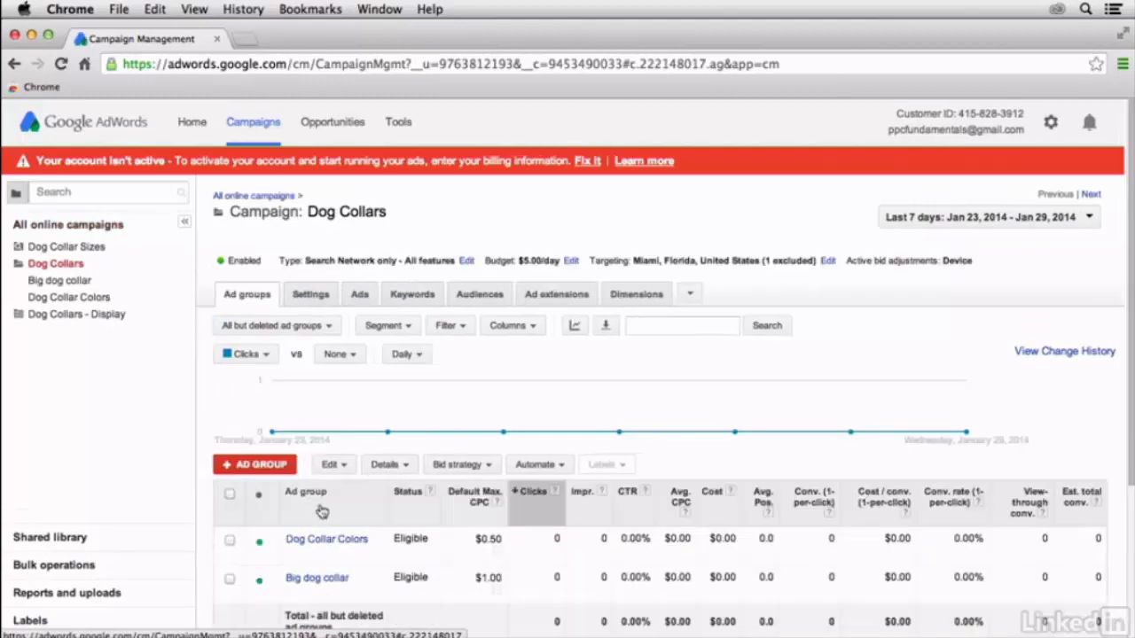
Step: In the Dog Collars campaign settings, set the campaign type to Search Network only with All features and save it
{"action": "left_click", "coordinate": [324, 294]}
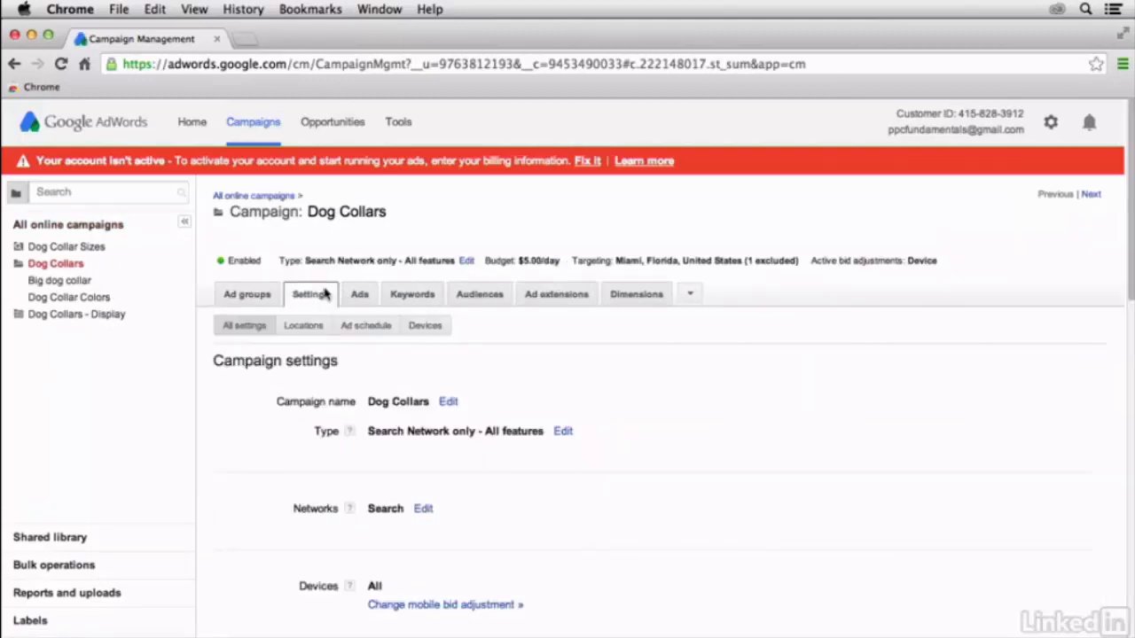
{"action": "left_click", "coordinate": [563, 431]}
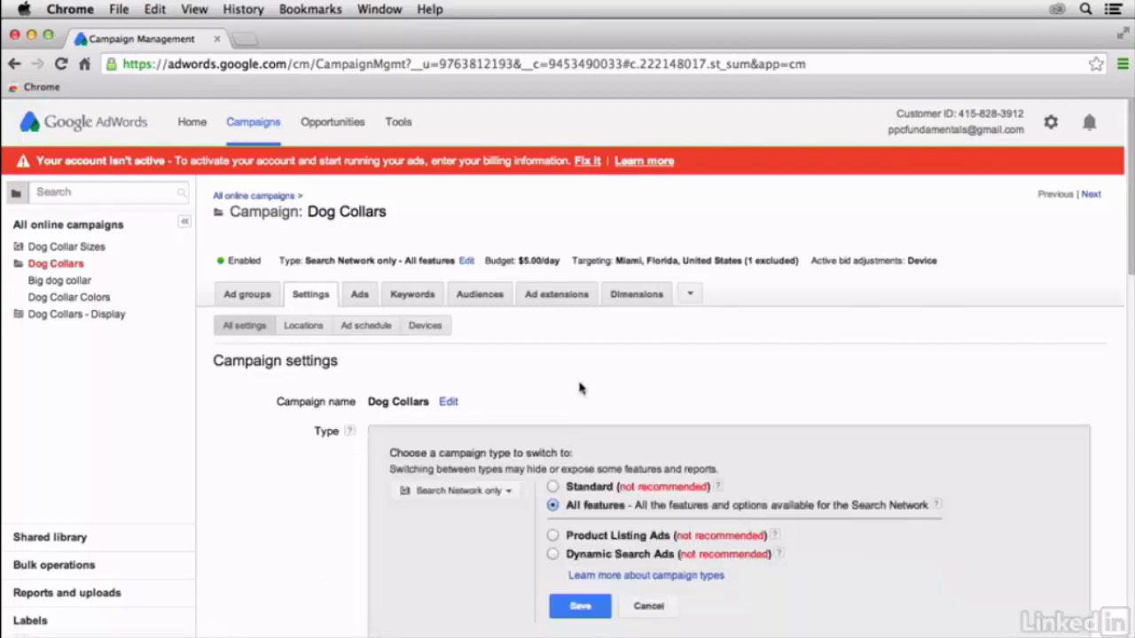
{"action": "scroll", "coordinate": [577, 385], "scroll_direction": "down", "scroll_amount": 2}
{"action": "left_click", "coordinate": [483, 401]}
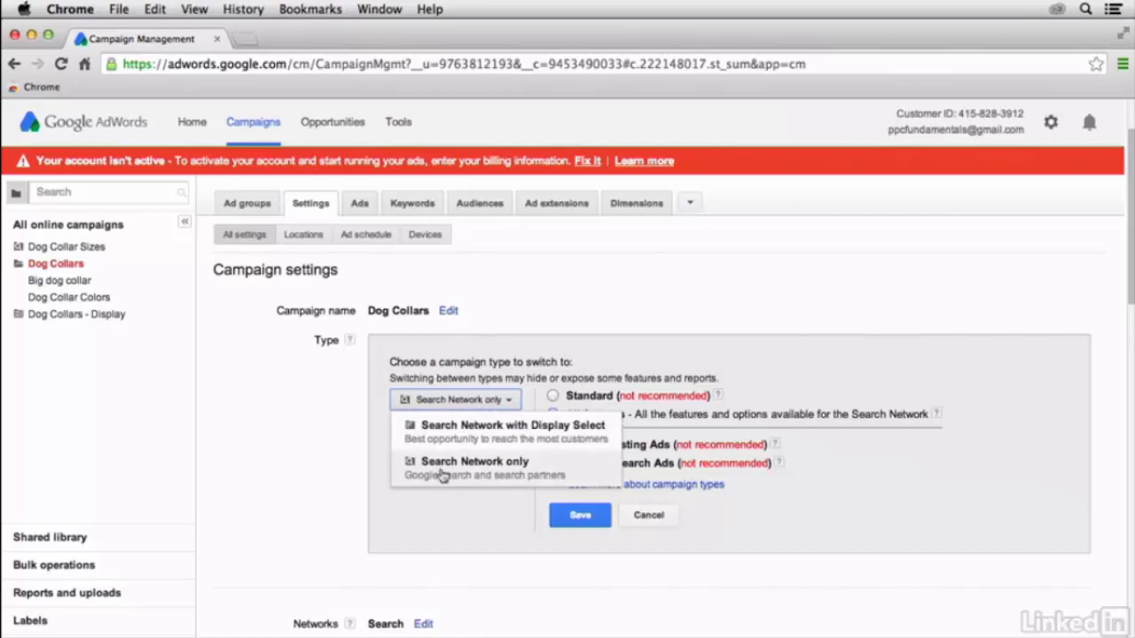
{"action": "left_click", "coordinate": [442, 473]}
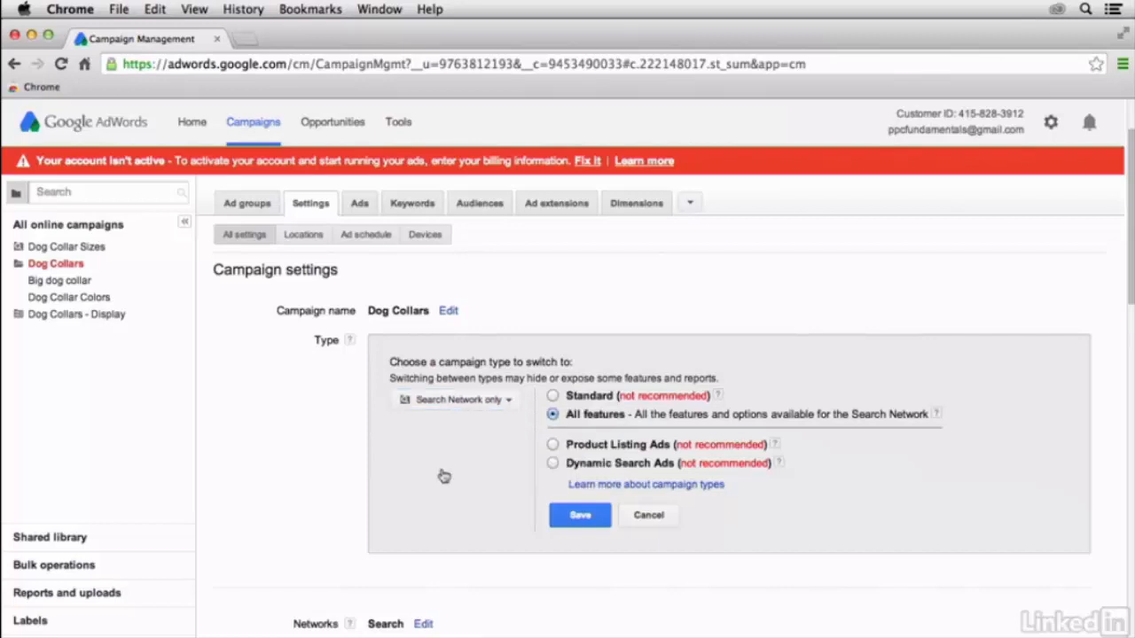
{"action": "left_click", "coordinate": [576, 518]}
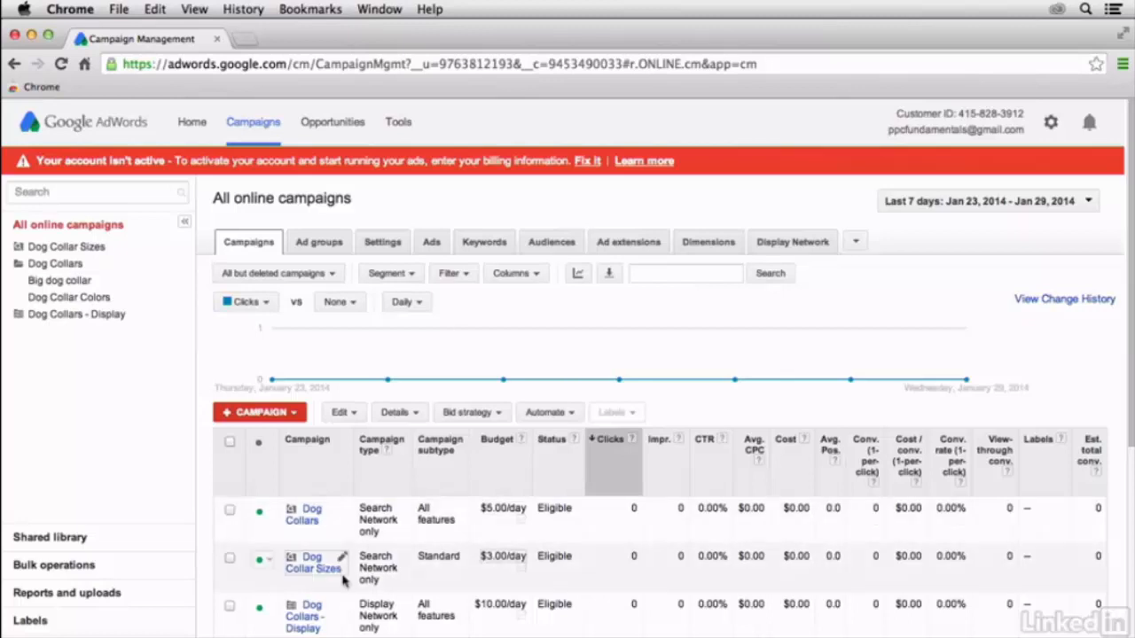
Step: In the Dog Collar Sizes ad group's device settings, decrease the bid for mobile devices with full browsers by 100%
{"action": "left_click", "coordinate": [315, 568]}
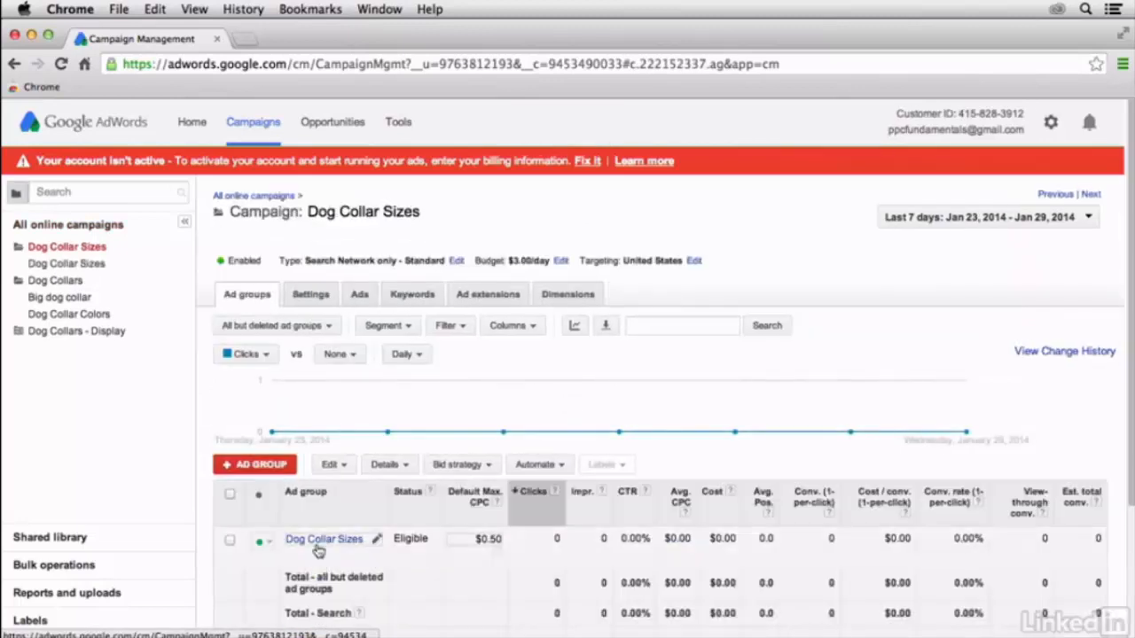
{"action": "left_click", "coordinate": [345, 547]}
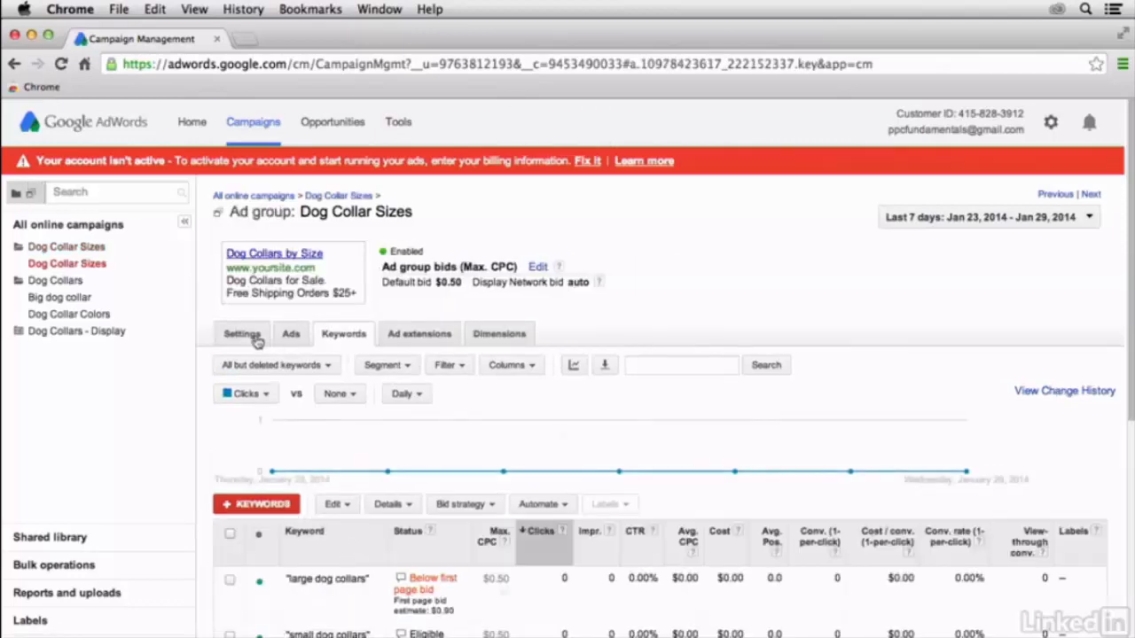
{"action": "left_click", "coordinate": [254, 337]}
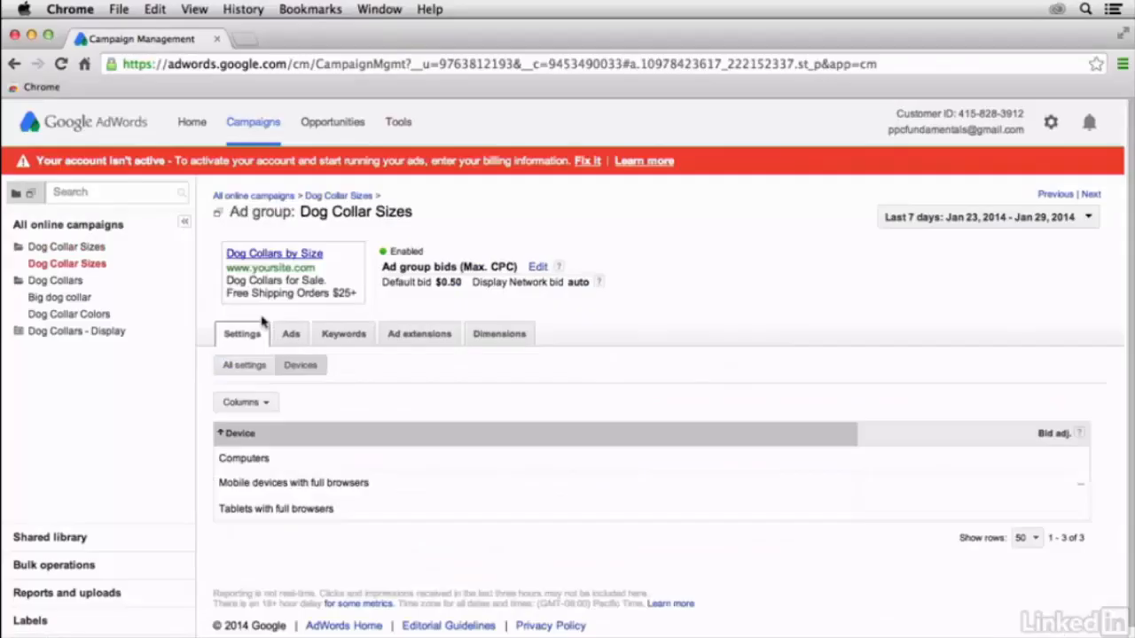
{"action": "left_click", "coordinate": [299, 369]}
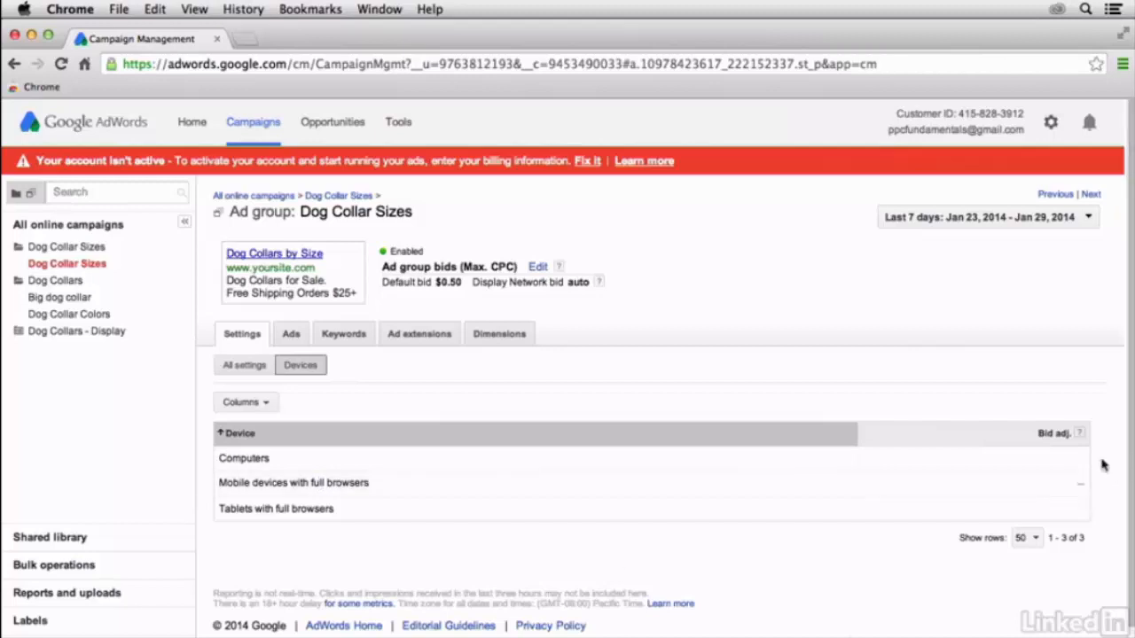
{"action": "left_click", "coordinate": [1081, 490]}
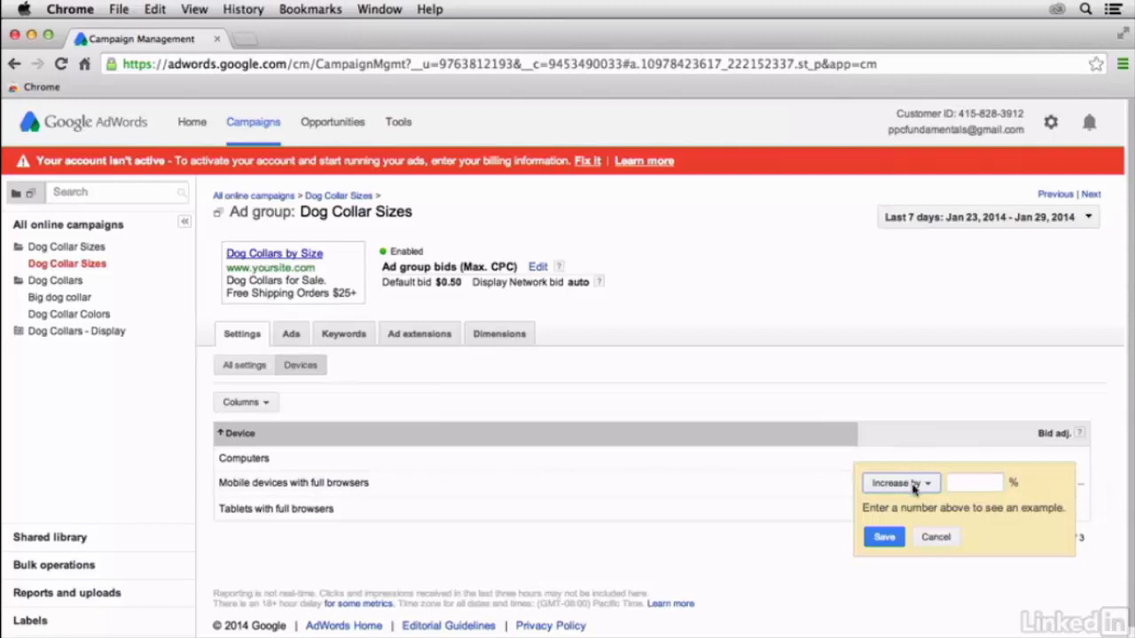
{"action": "left_click", "coordinate": [913, 485]}
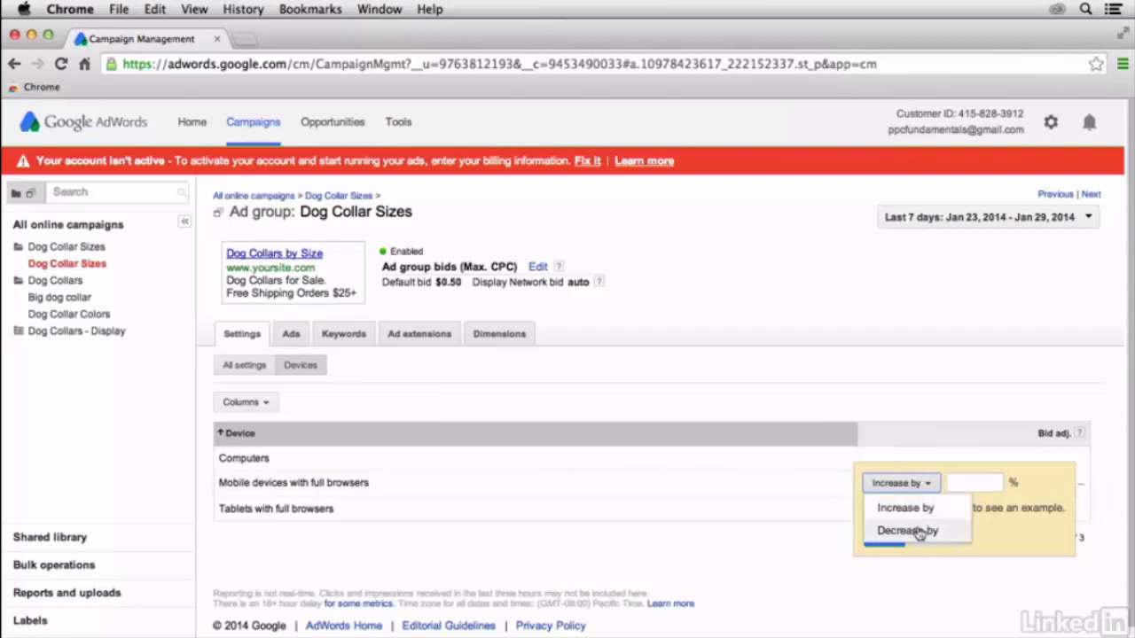
{"action": "left_click", "coordinate": [918, 531]}
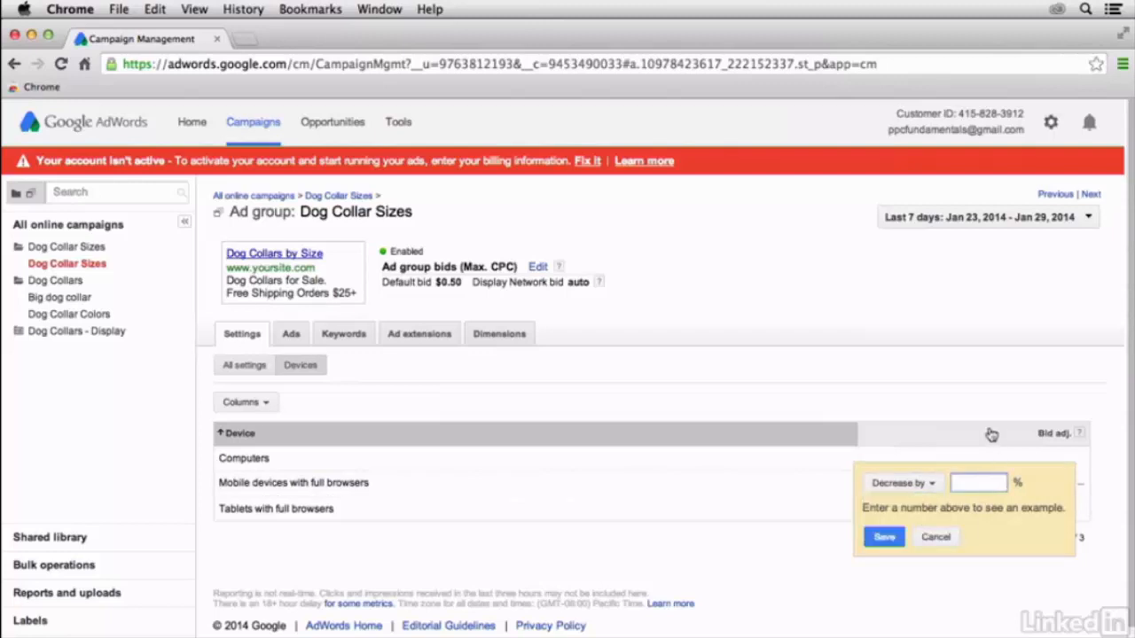
{"action": "type", "text": "100"}
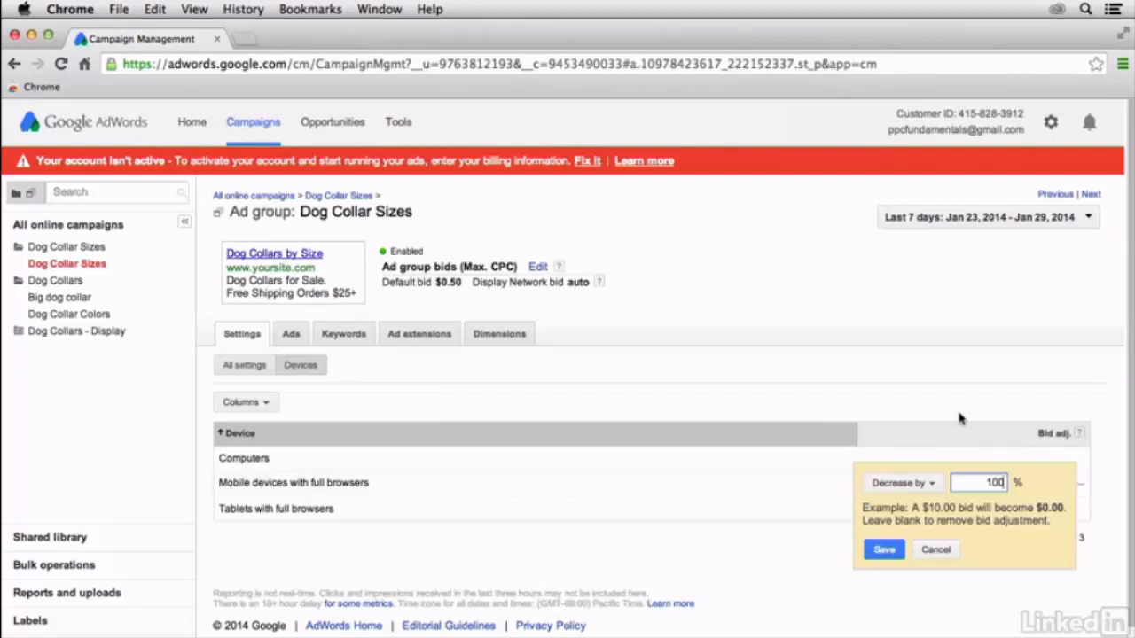
{"action": "left_click", "coordinate": [884, 549]}
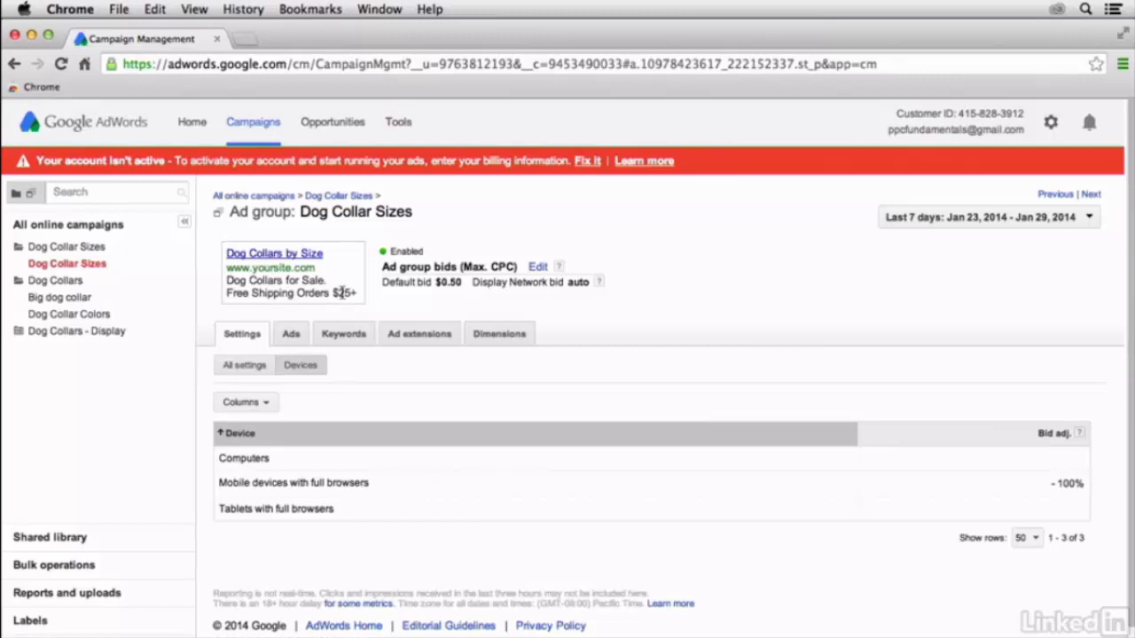
Step: Return to the overview of all online campaigns and review the campaign list
{"action": "left_click", "coordinate": [288, 196]}
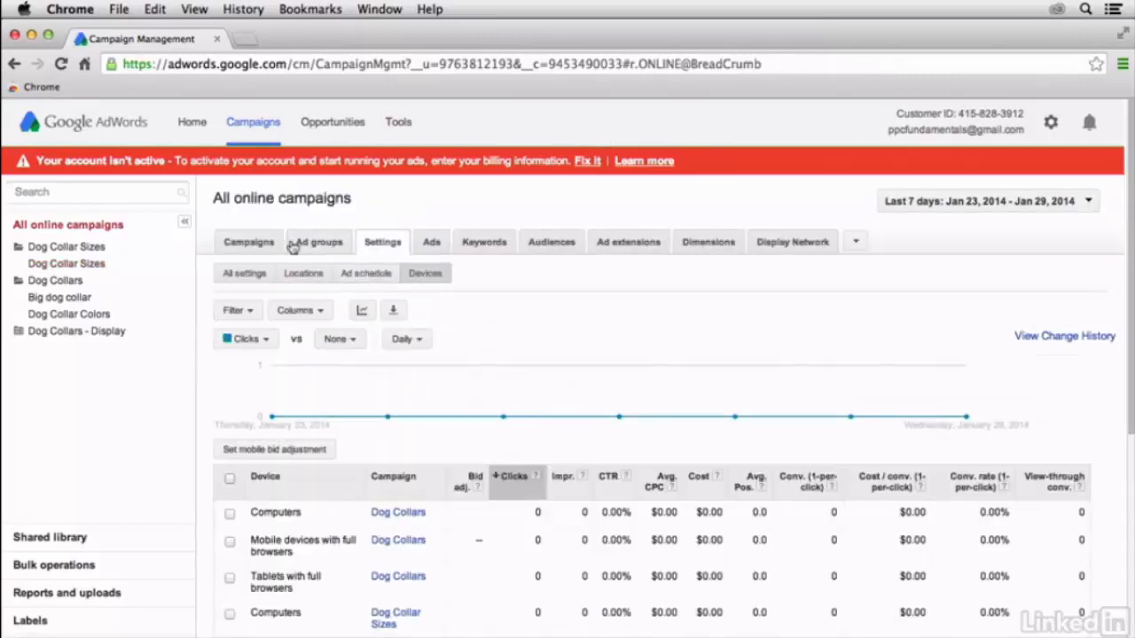
{"action": "left_click", "coordinate": [257, 244]}
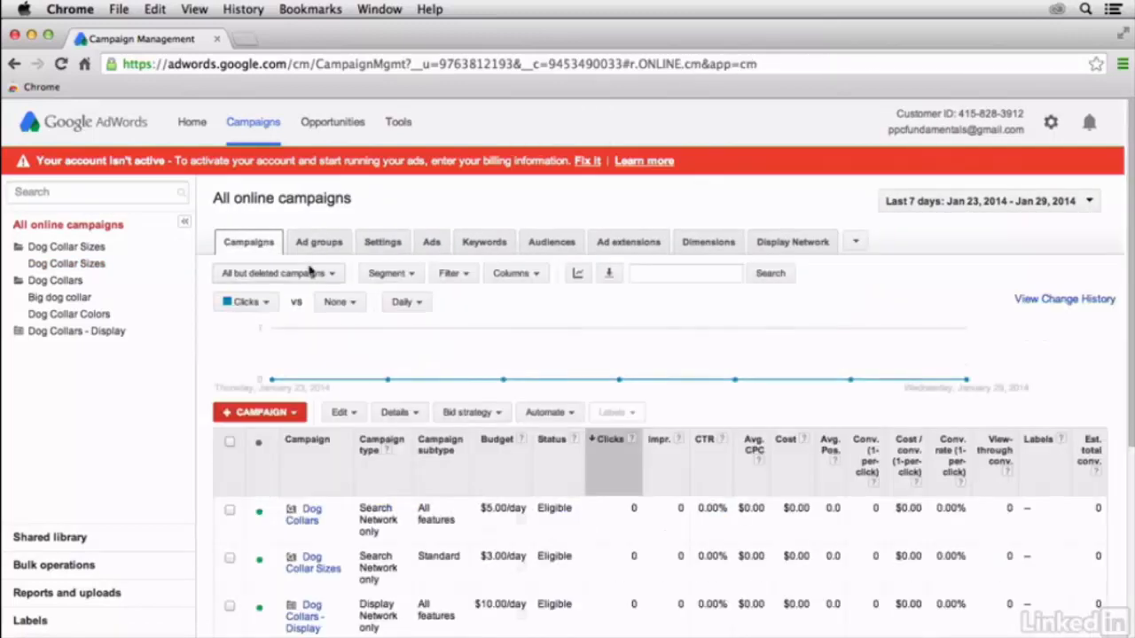
{"action": "scroll", "coordinate": [492, 425], "scroll_direction": "down", "scroll_amount": 2}
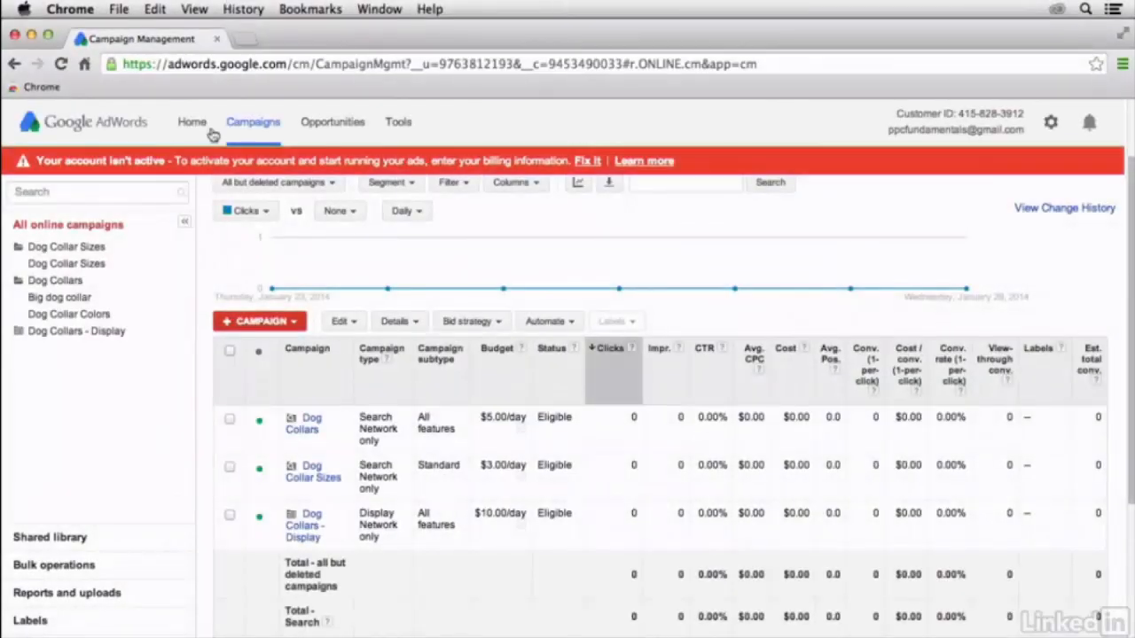
Step: Create a new conversion named Sales Transactions with Webpage as its source and continue to its settings
{"action": "left_click", "coordinate": [409, 129]}
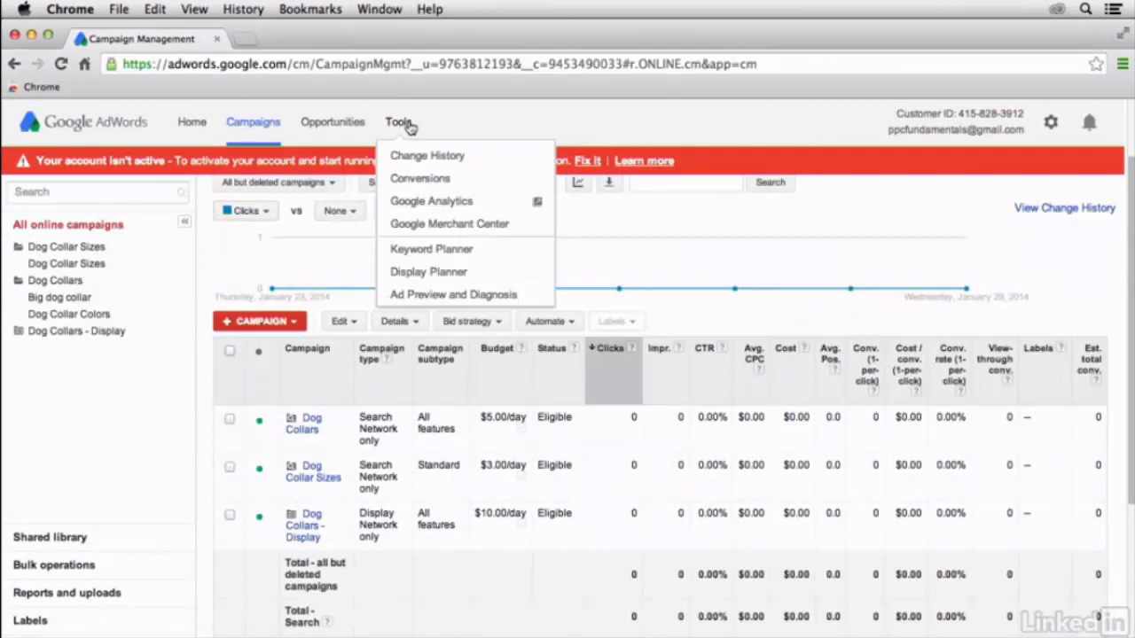
{"action": "left_click", "coordinate": [420, 180]}
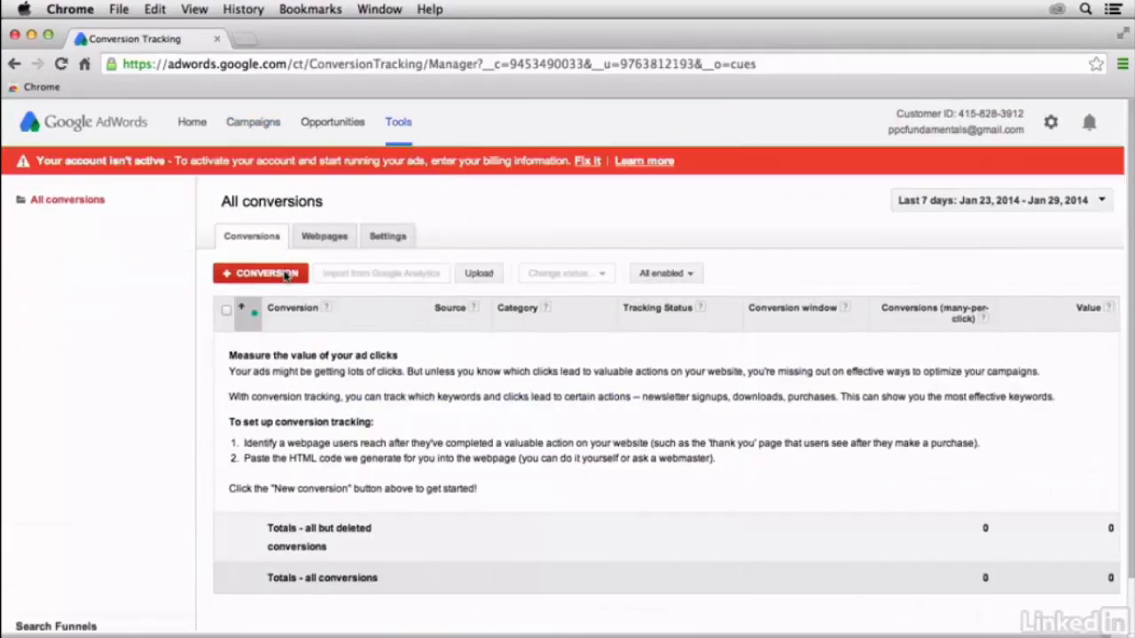
{"action": "left_click", "coordinate": [286, 276]}
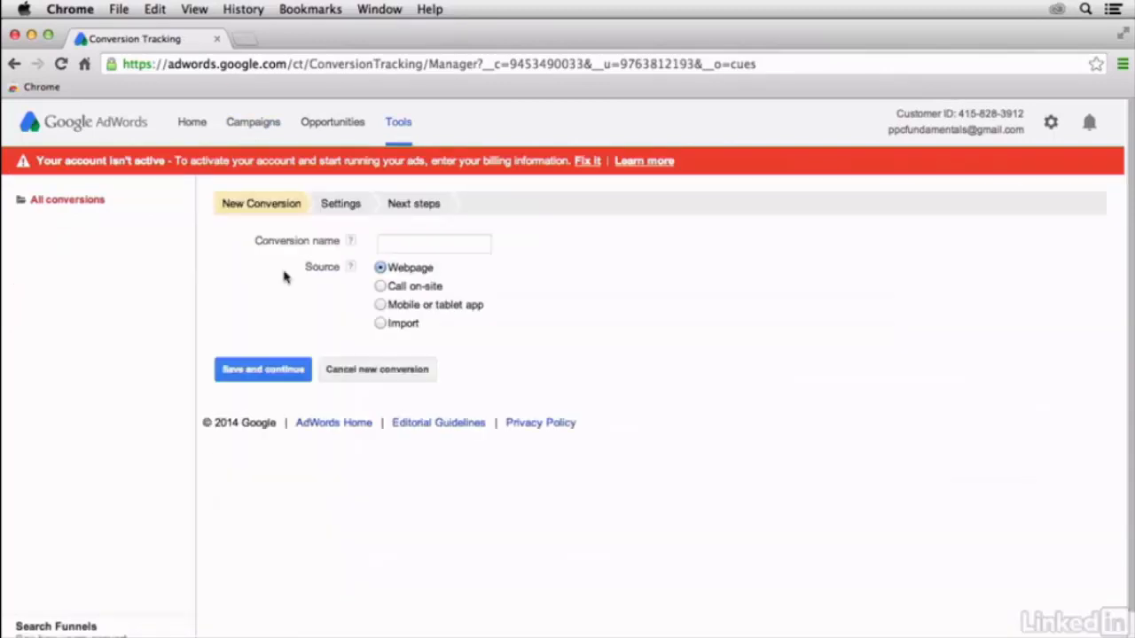
{"action": "left_click", "coordinate": [420, 244]}
{"action": "type", "text": "S"}
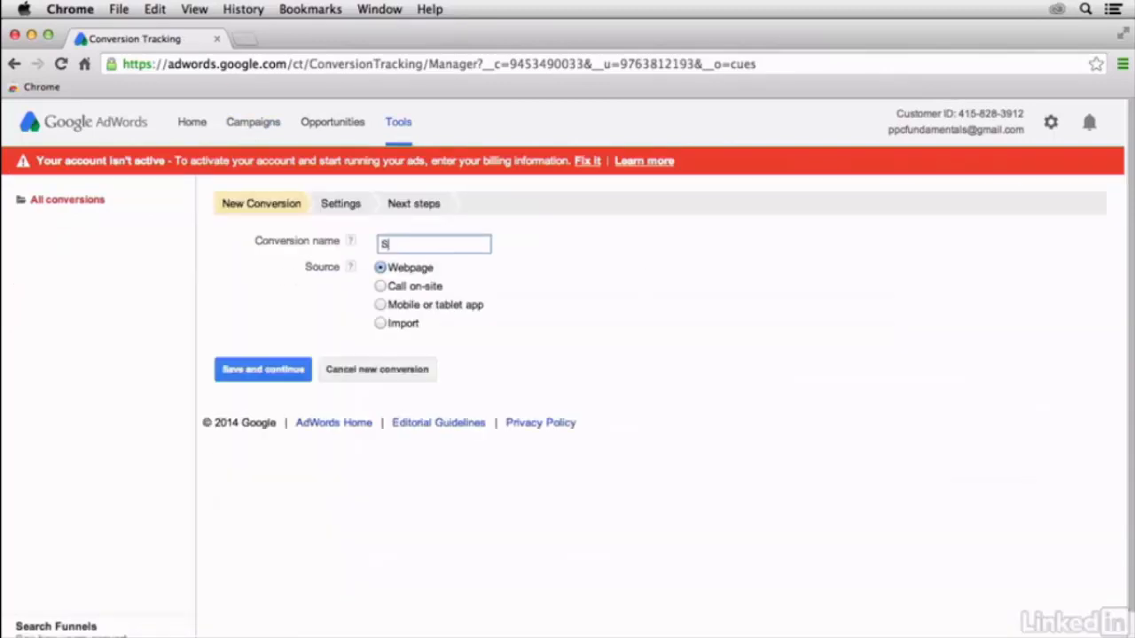
{"action": "type", "text": "ales Transactions"}
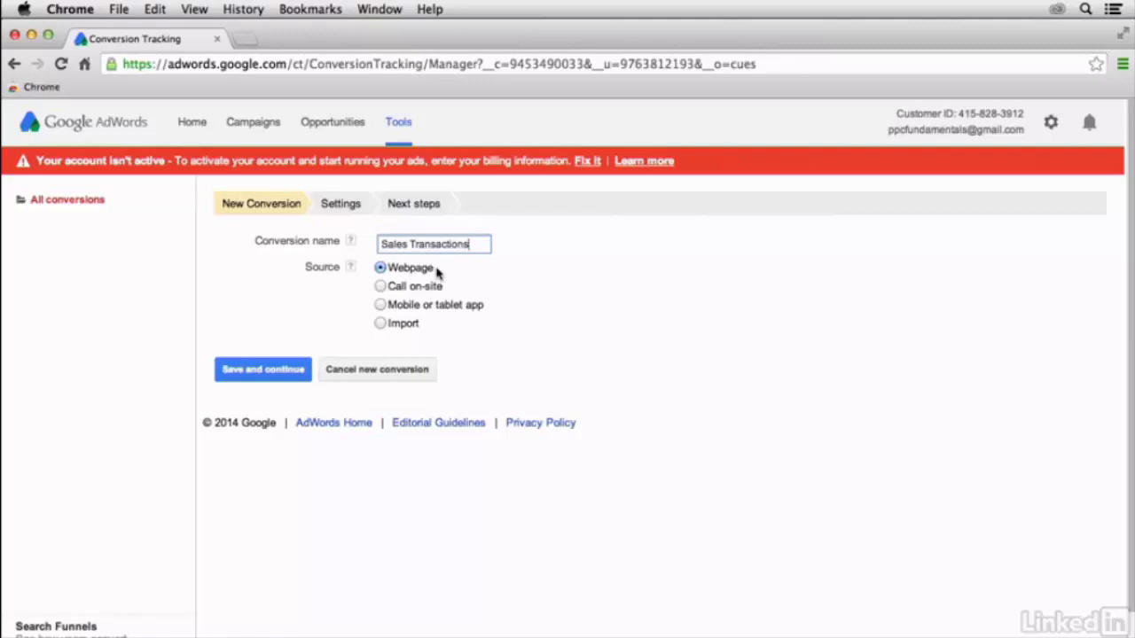
{"action": "left_click", "coordinate": [263, 370]}
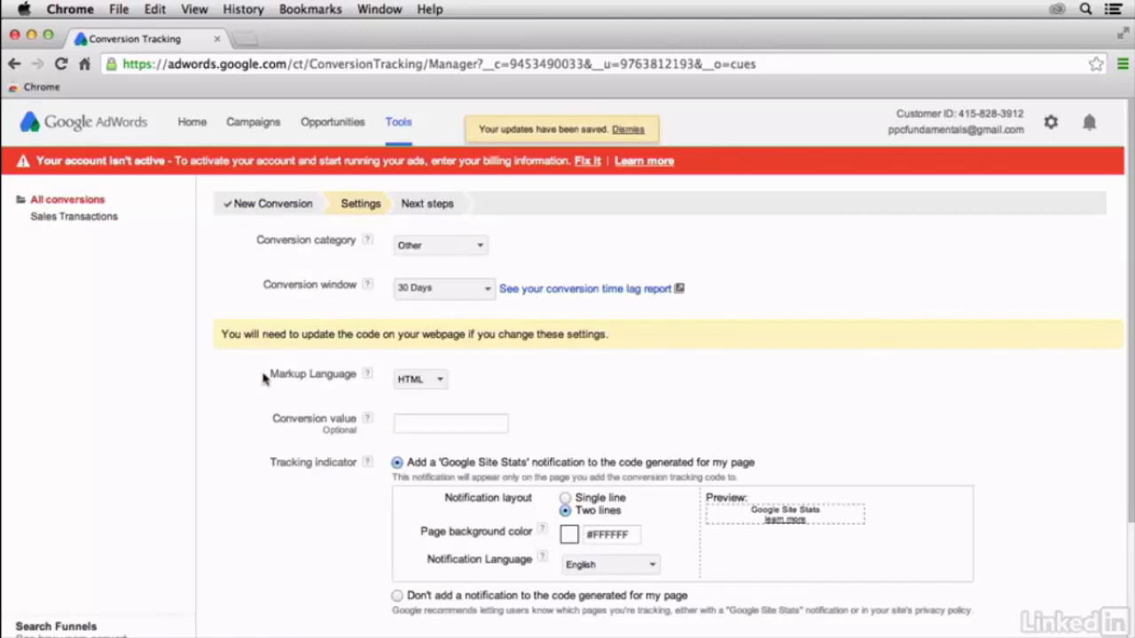
Step: Set the conversion category to Purchase/Sale and check the available conversion window lengths
{"action": "left_click", "coordinate": [410, 251]}
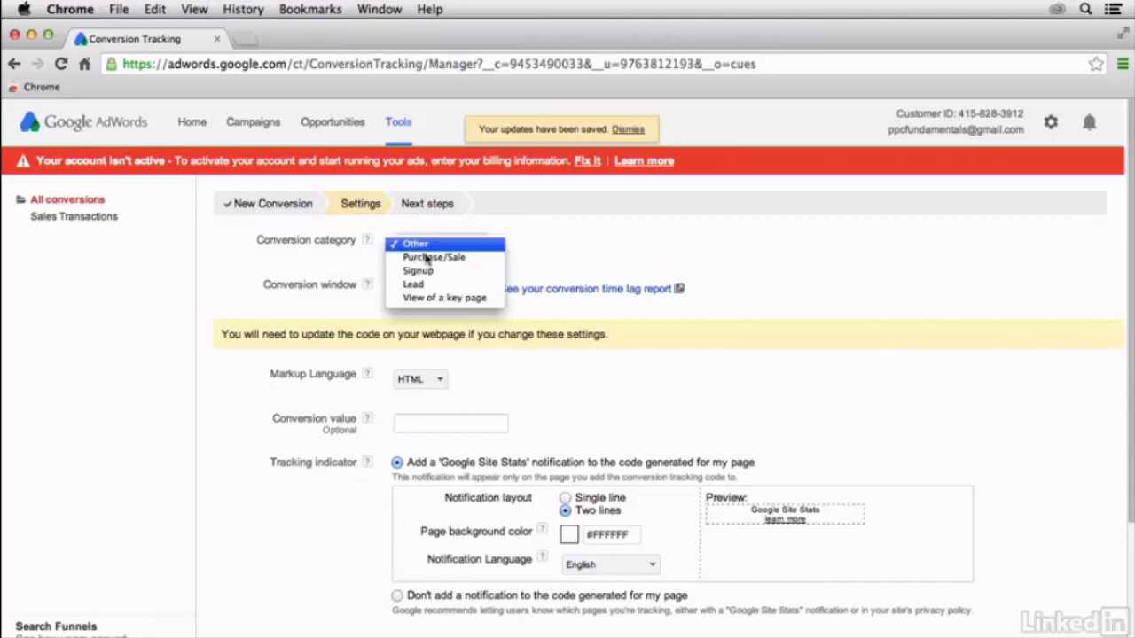
{"action": "left_click", "coordinate": [475, 259]}
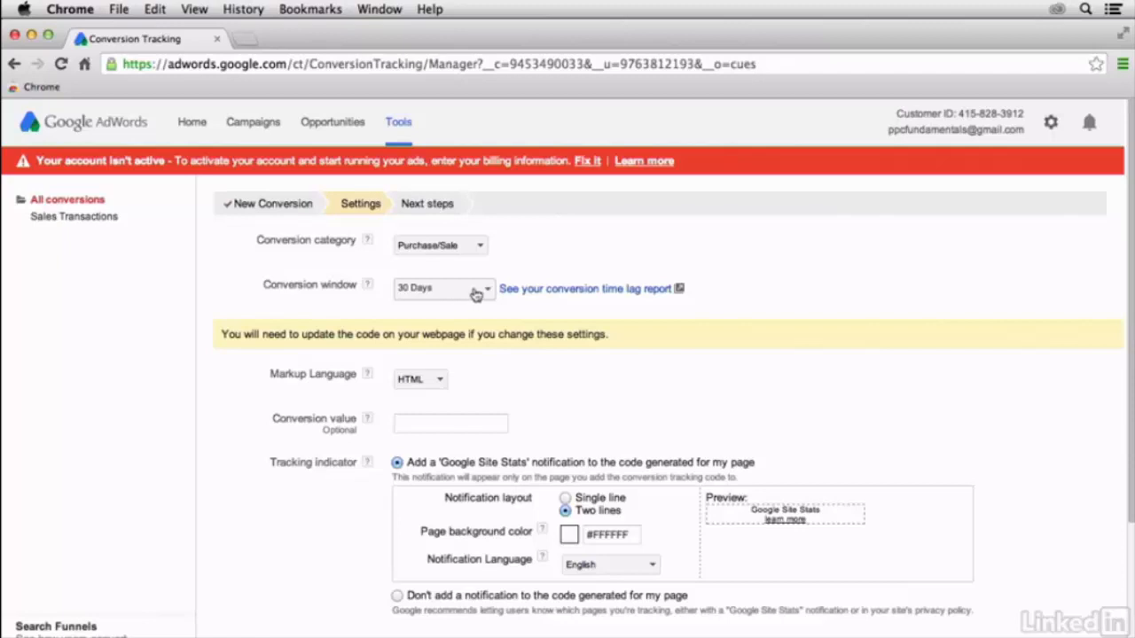
{"action": "left_click", "coordinate": [474, 293]}
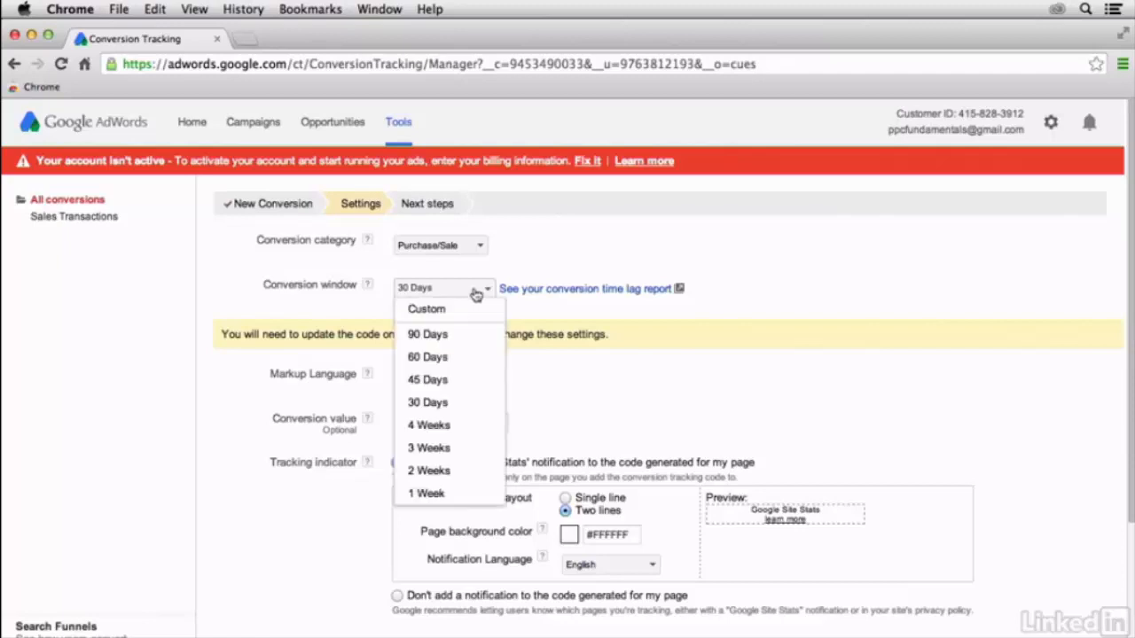
{"action": "left_click", "coordinate": [315, 308]}
Step: Check the tracking notification's layout and page background color options, and save the conversion settings
{"action": "scroll", "coordinate": [381, 328], "scroll_direction": "down", "scroll_amount": 3}
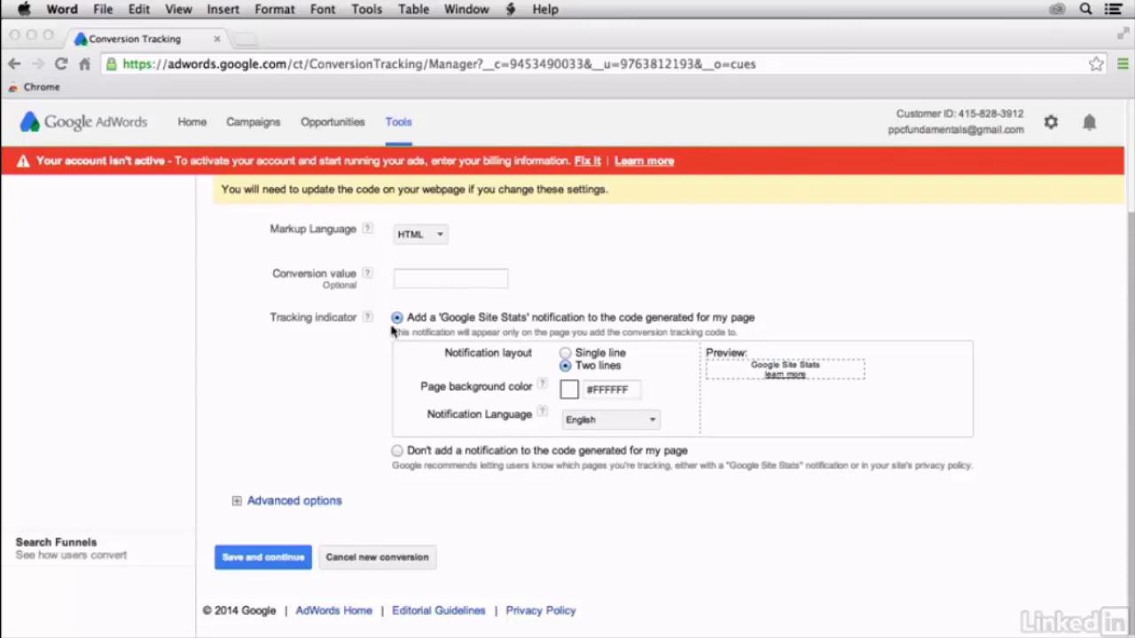
{"action": "left_click", "coordinate": [567, 356]}
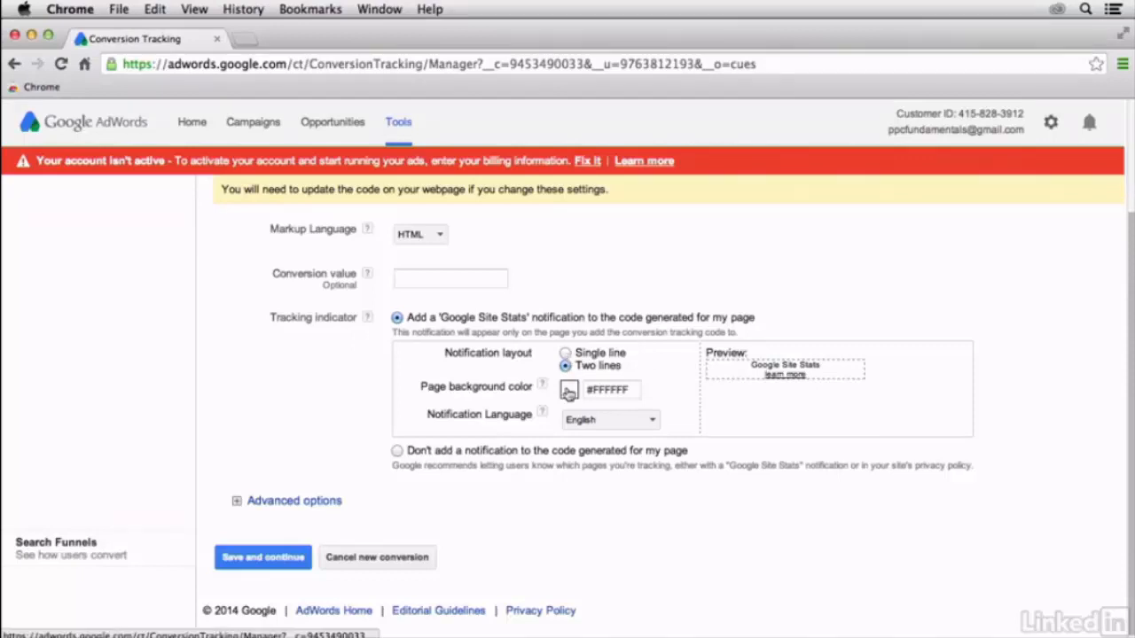
{"action": "left_click", "coordinate": [568, 393]}
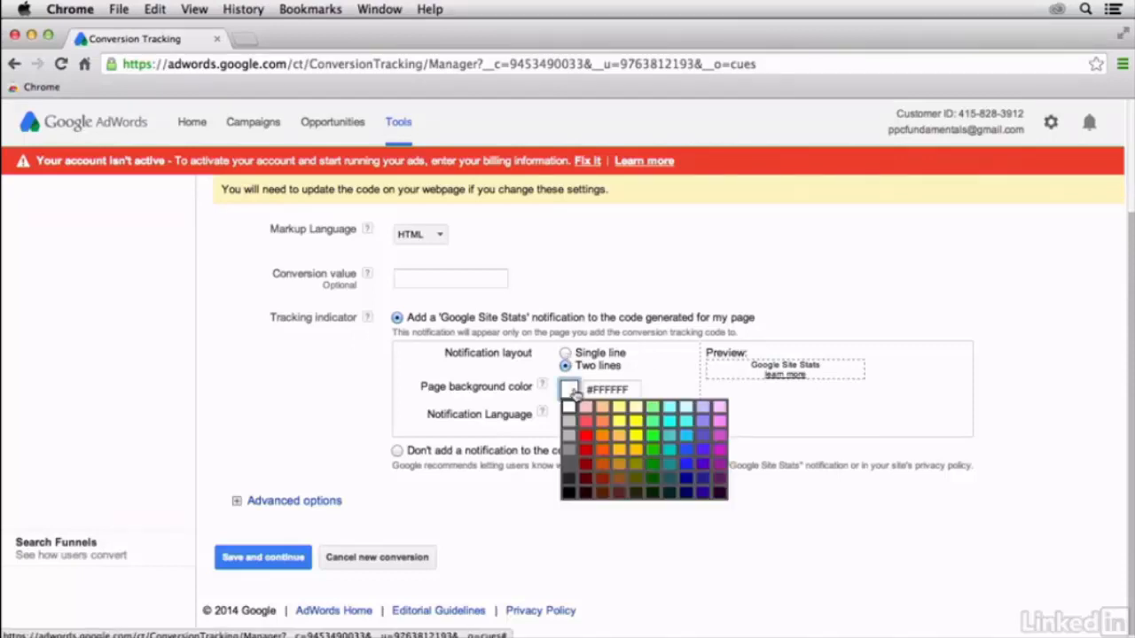
{"action": "left_click", "coordinate": [306, 392]}
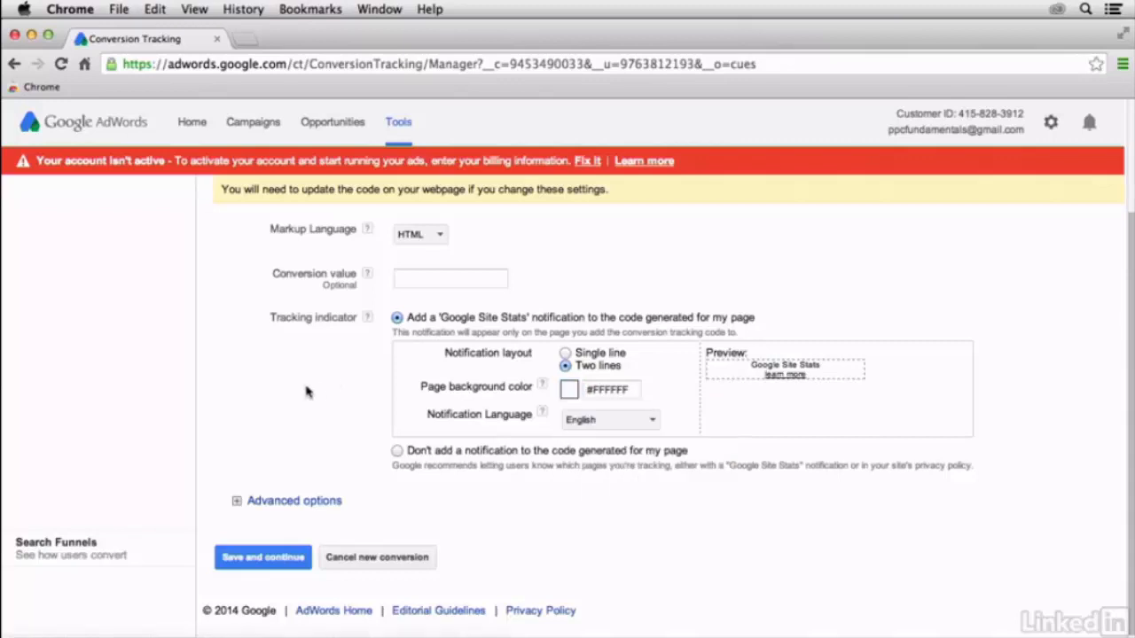
{"action": "scroll", "coordinate": [228, 456], "scroll_direction": "down", "scroll_amount": 1}
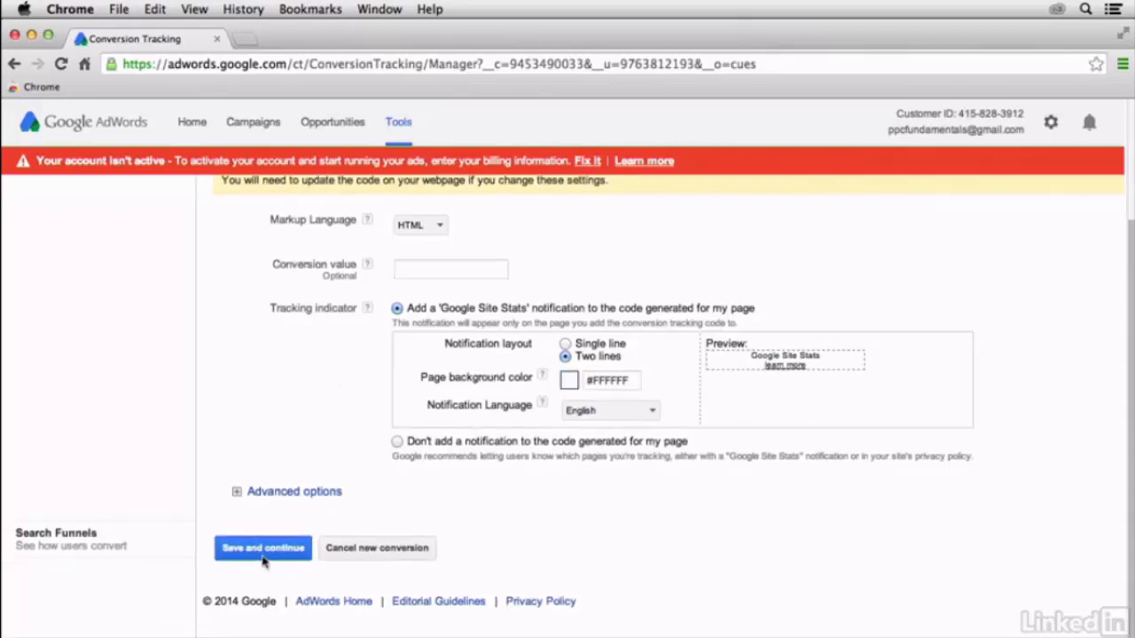
{"action": "left_click", "coordinate": [261, 549]}
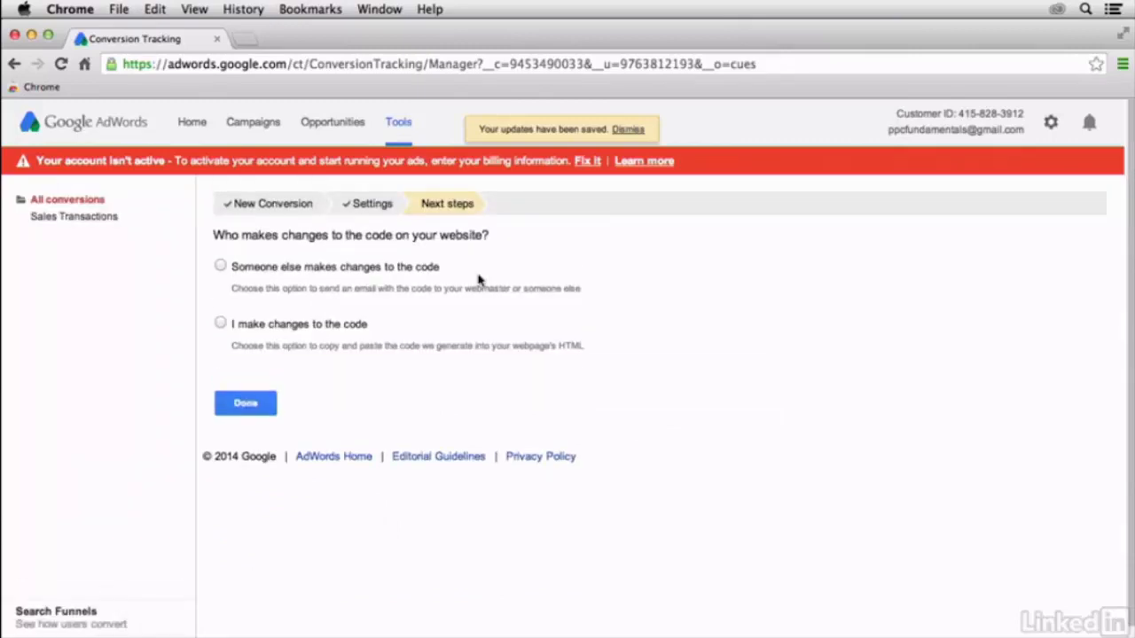
Step: Examine the email form and tracking code offered when someone else makes changes to the code
{"action": "left_click", "coordinate": [221, 265]}
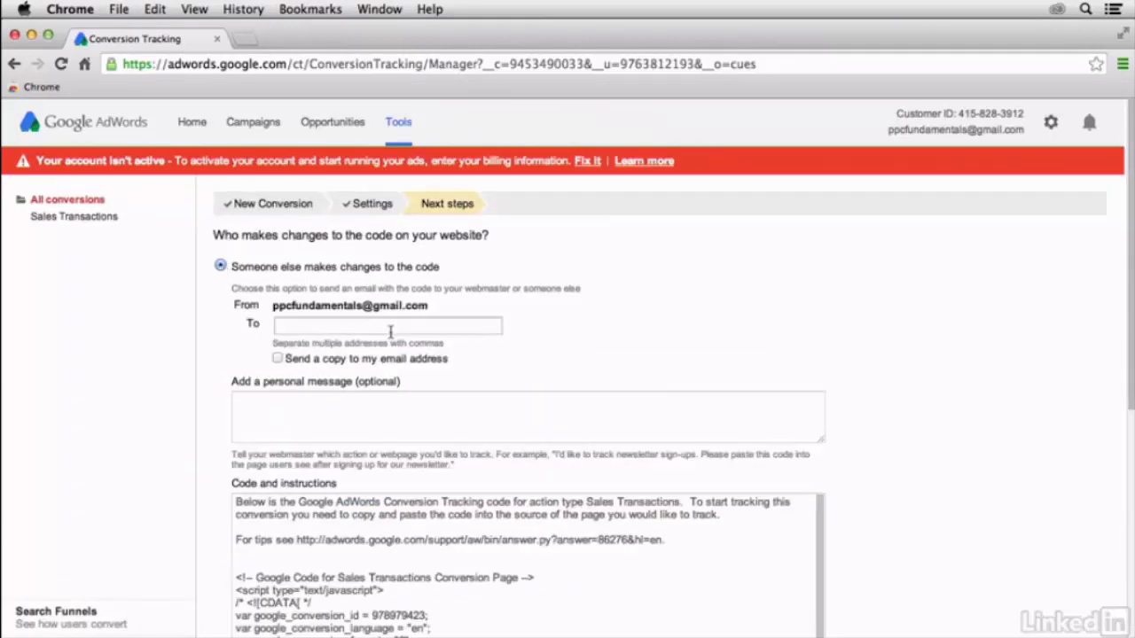
{"action": "scroll", "coordinate": [497, 398], "scroll_direction": "down", "scroll_amount": 1}
{"action": "scroll", "coordinate": [497, 398], "scroll_direction": "down", "scroll_amount": 5}
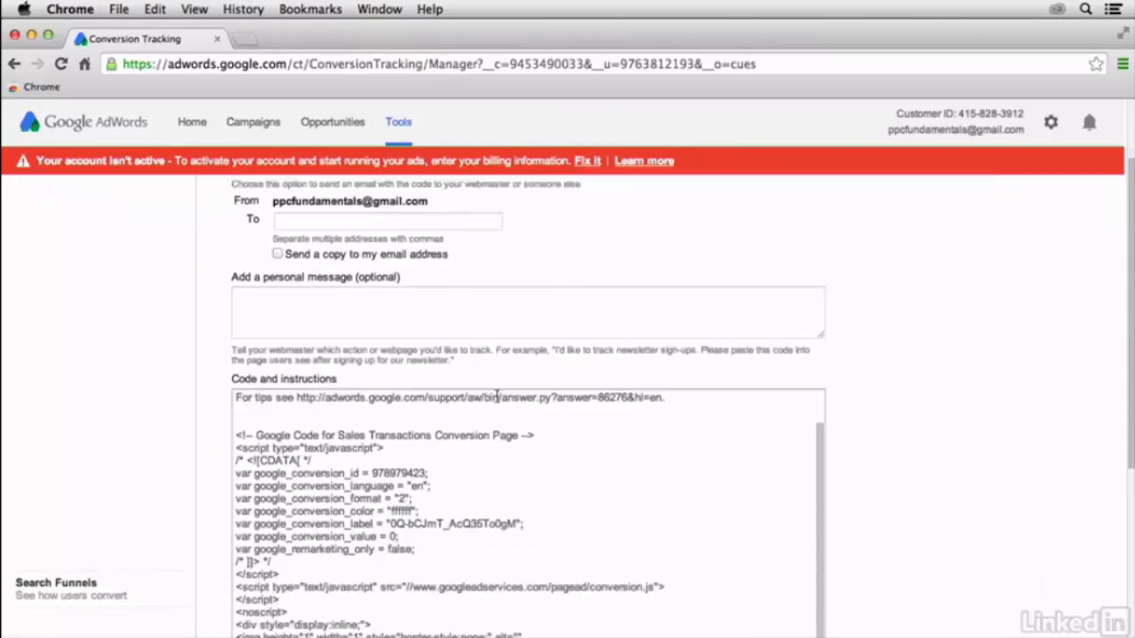
{"action": "scroll", "coordinate": [290, 299], "scroll_direction": "down", "scroll_amount": 10}
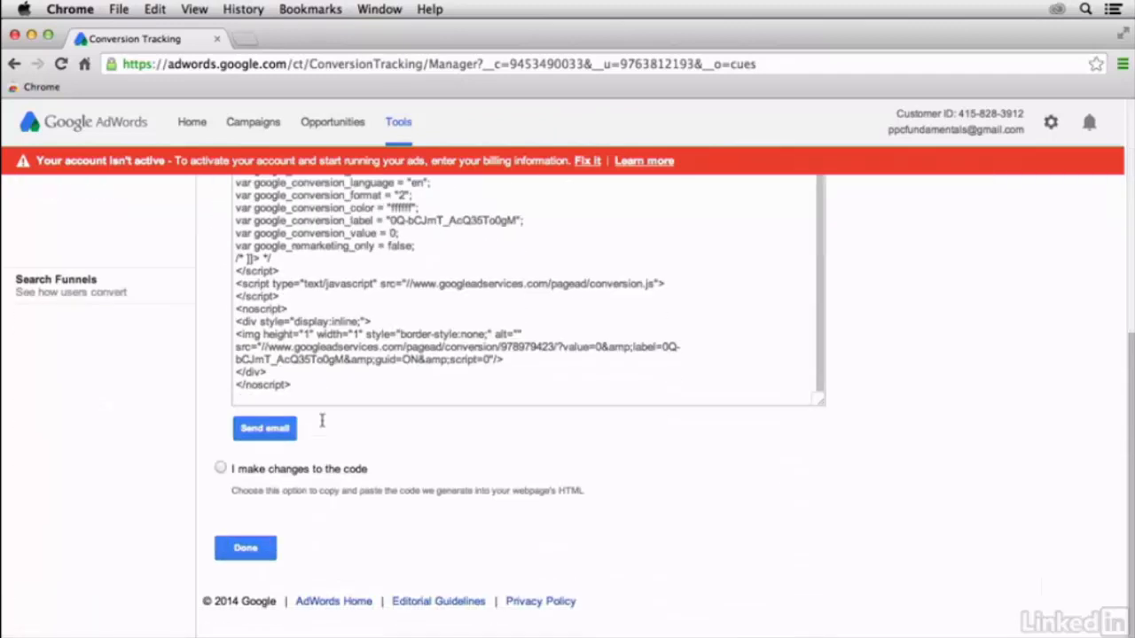
{"action": "scroll", "coordinate": [210, 501], "scroll_direction": "up", "scroll_amount": 3}
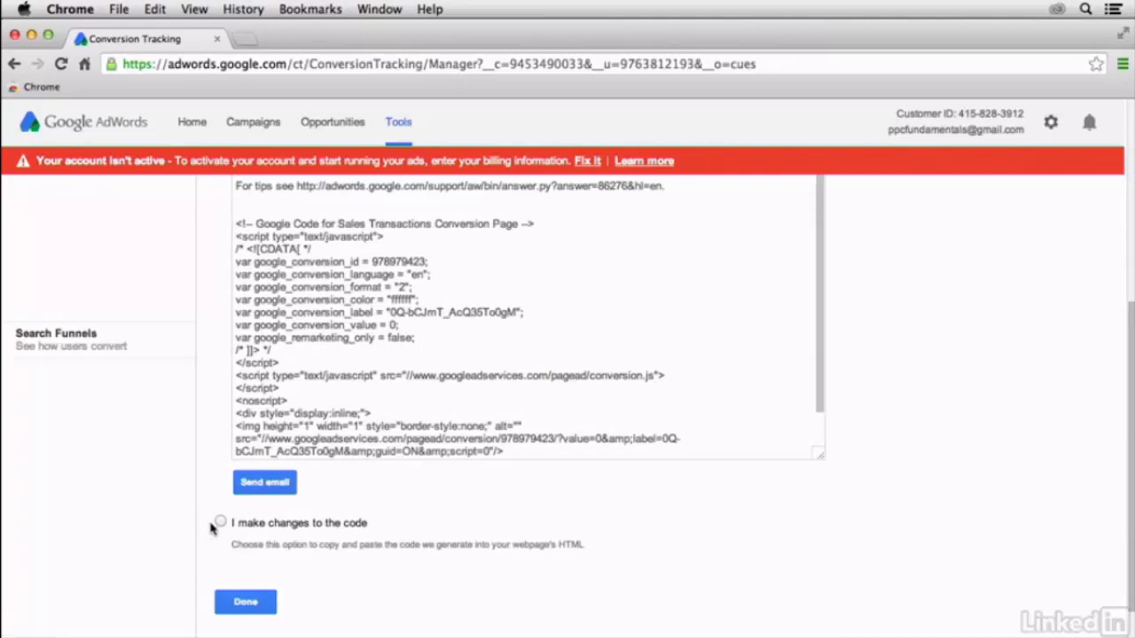
Step: Choose "I make changes to the code", review the generated code, and finish the conversion setup, checking its tracking status
{"action": "left_click", "coordinate": [221, 524]}
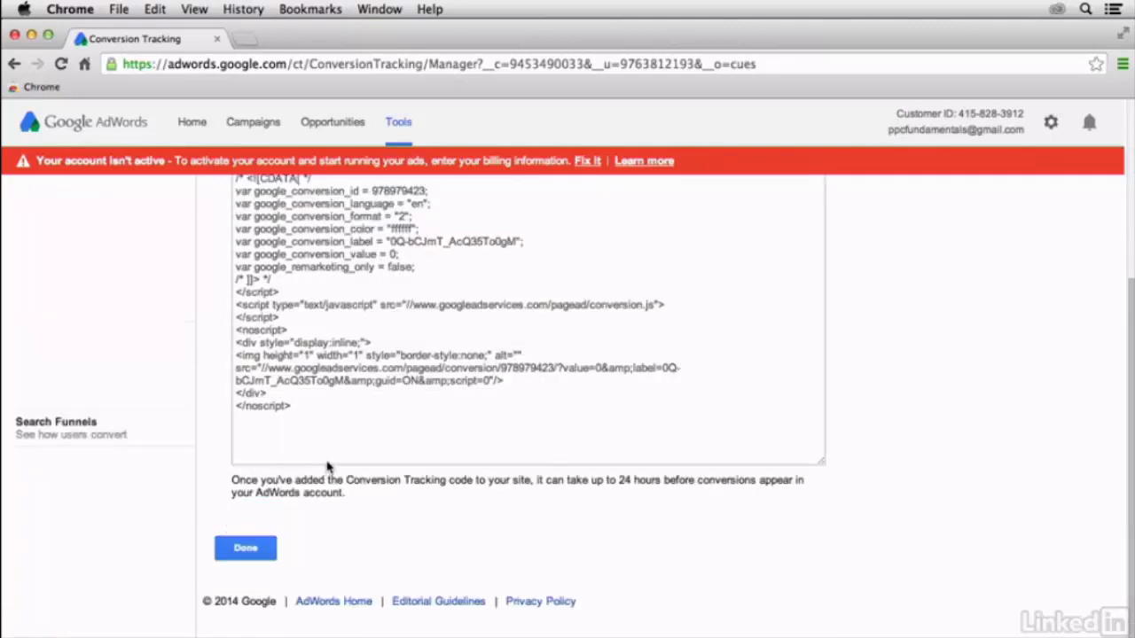
{"action": "scroll", "coordinate": [327, 466], "scroll_direction": "up", "scroll_amount": 2}
{"action": "scroll", "coordinate": [327, 467], "scroll_direction": "up", "scroll_amount": 1}
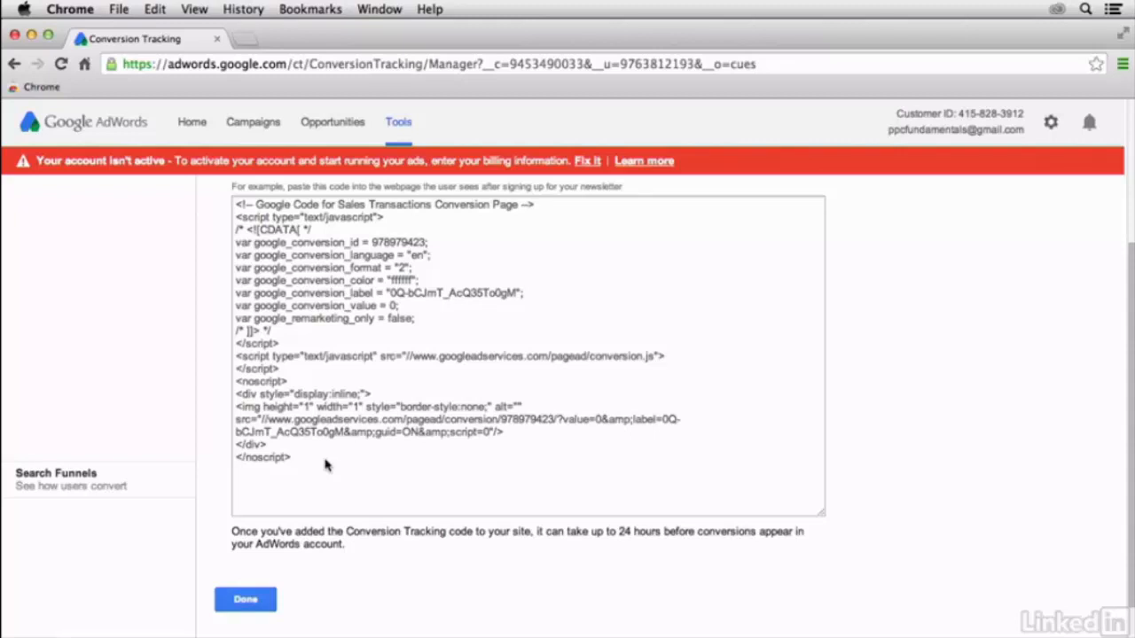
{"action": "left_click", "coordinate": [238, 606]}
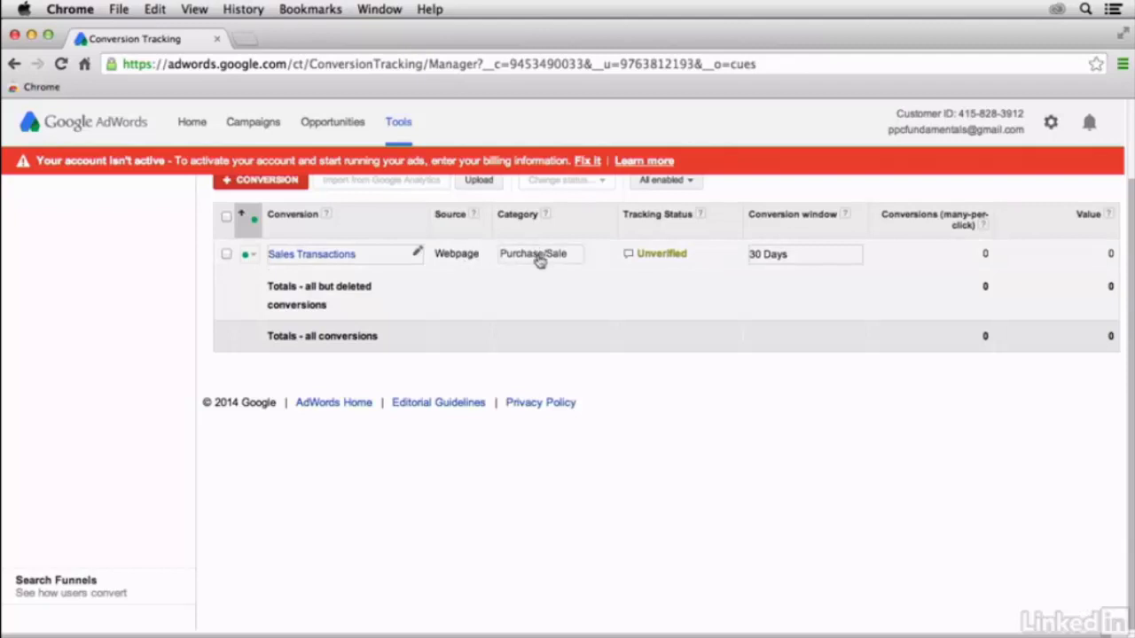
{"action": "mouse_move", "coordinate": [636, 257]}
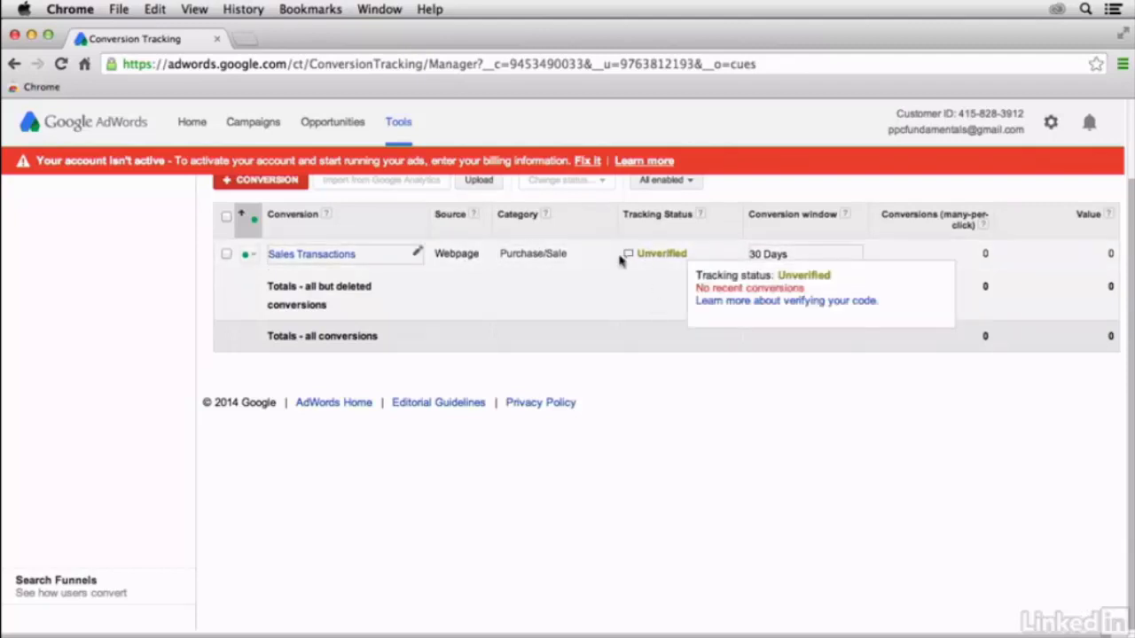